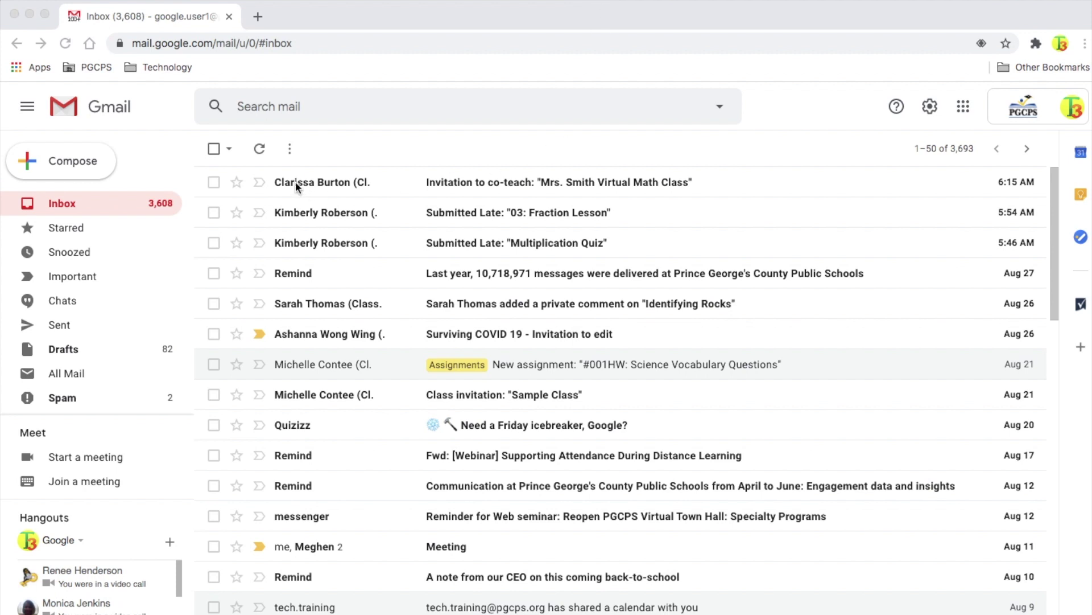
Open the 'Invitation to co-teach' email and join Mrs. Smith Virtual Math Class from it.
{"action": "left_click", "coordinate": [493, 183]}
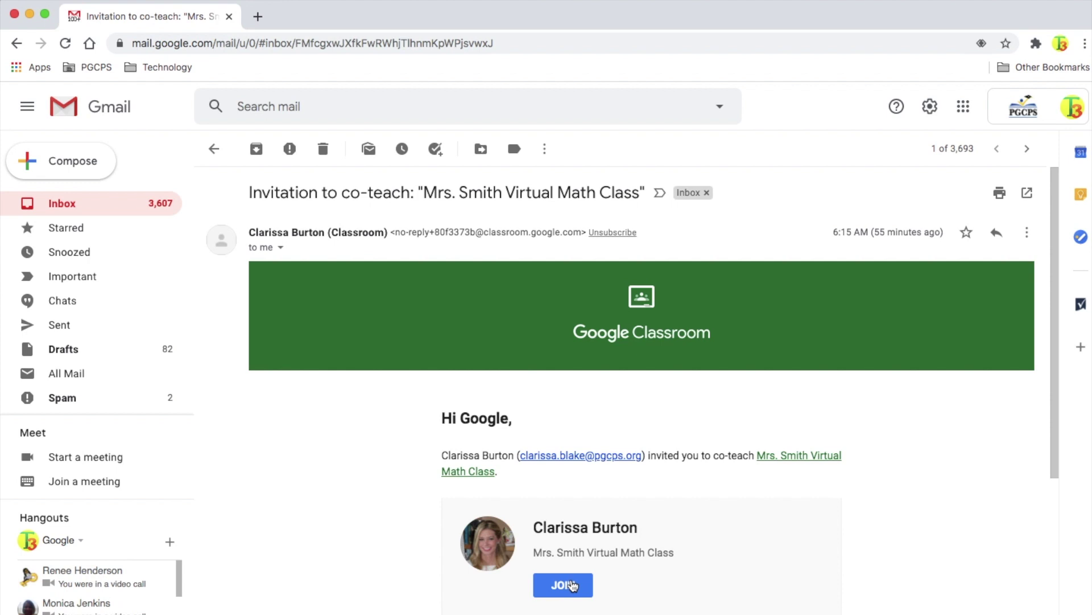
{"action": "left_click", "coordinate": [571, 585]}
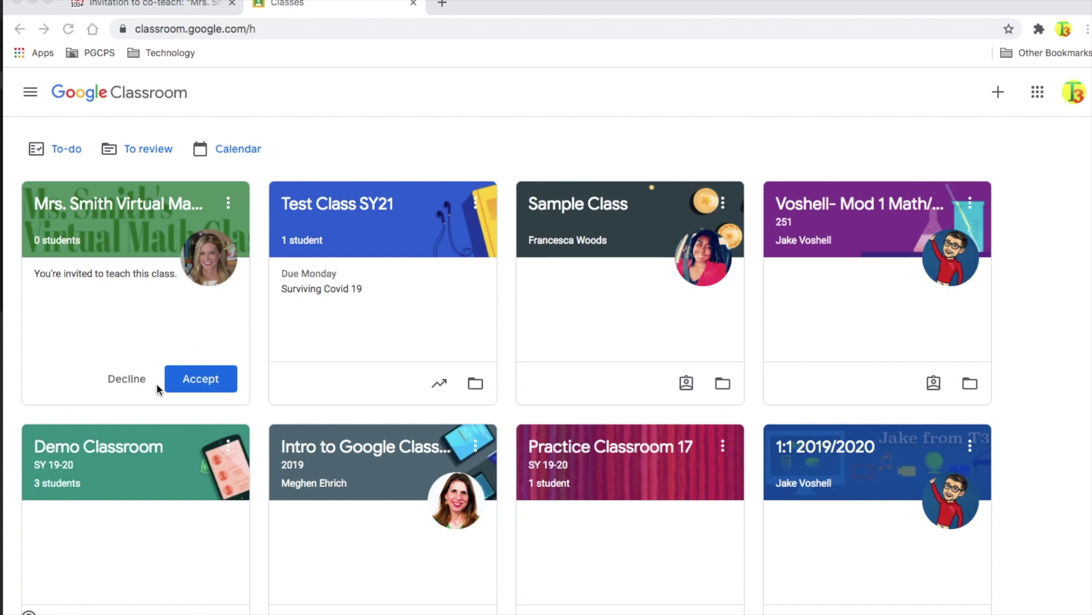
Accept the co-teaching invitation on the Mrs. Smith Virtual Math Class card.
{"action": "left_click", "coordinate": [196, 381]}
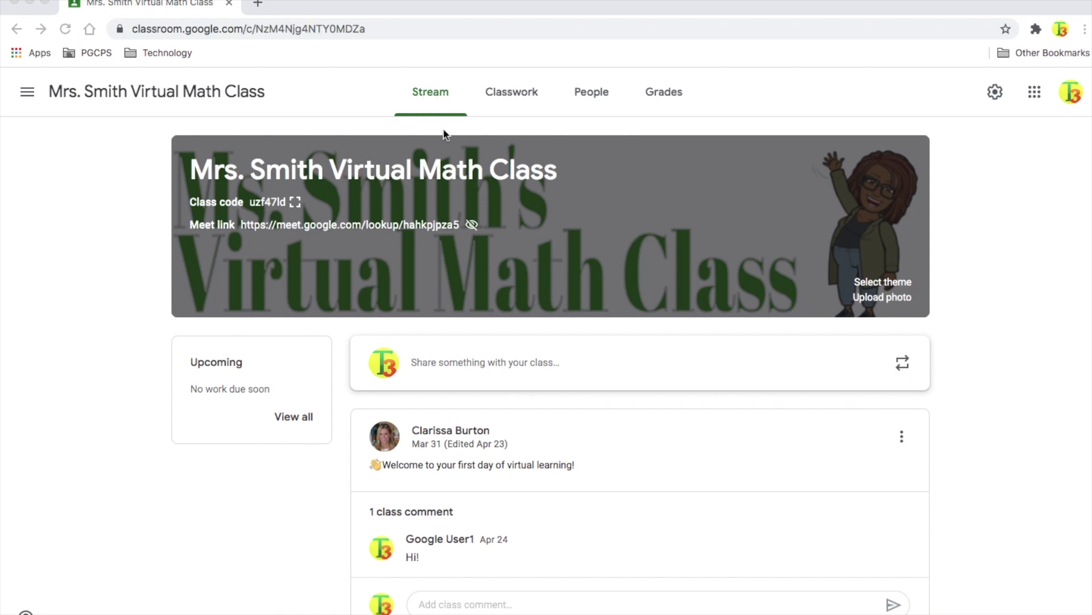
{"action": "scroll", "coordinate": [583, 419], "scroll_direction": "down", "scroll_amount": 2}
{"action": "scroll", "coordinate": [584, 419], "scroll_direction": "down", "scroll_amount": 2}
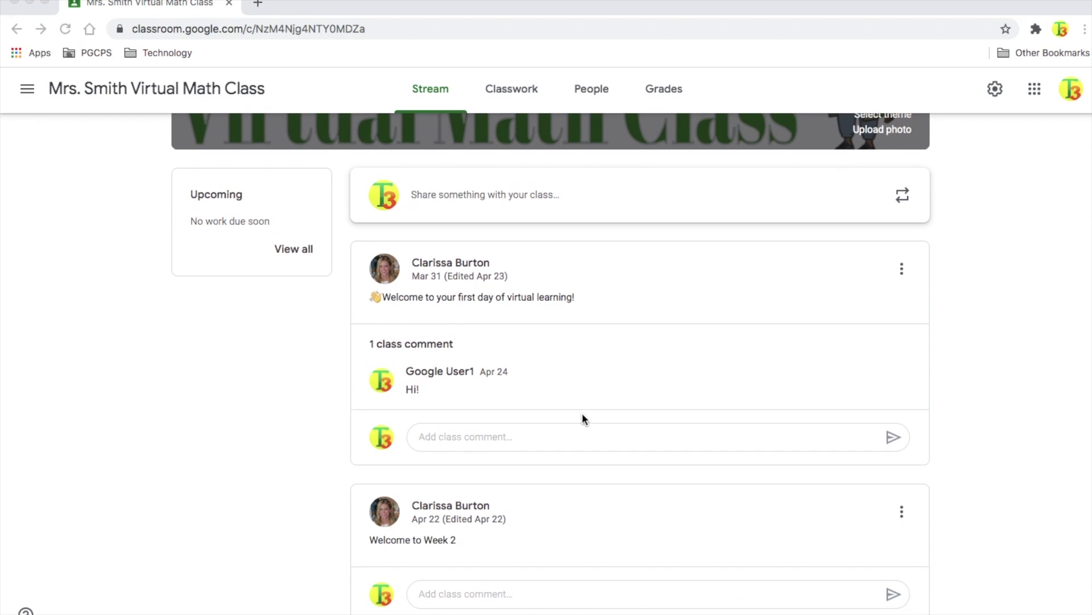
{"action": "scroll", "coordinate": [582, 418], "scroll_direction": "up", "scroll_amount": 1}
{"action": "scroll", "coordinate": [582, 418], "scroll_direction": "up", "scroll_amount": 2}
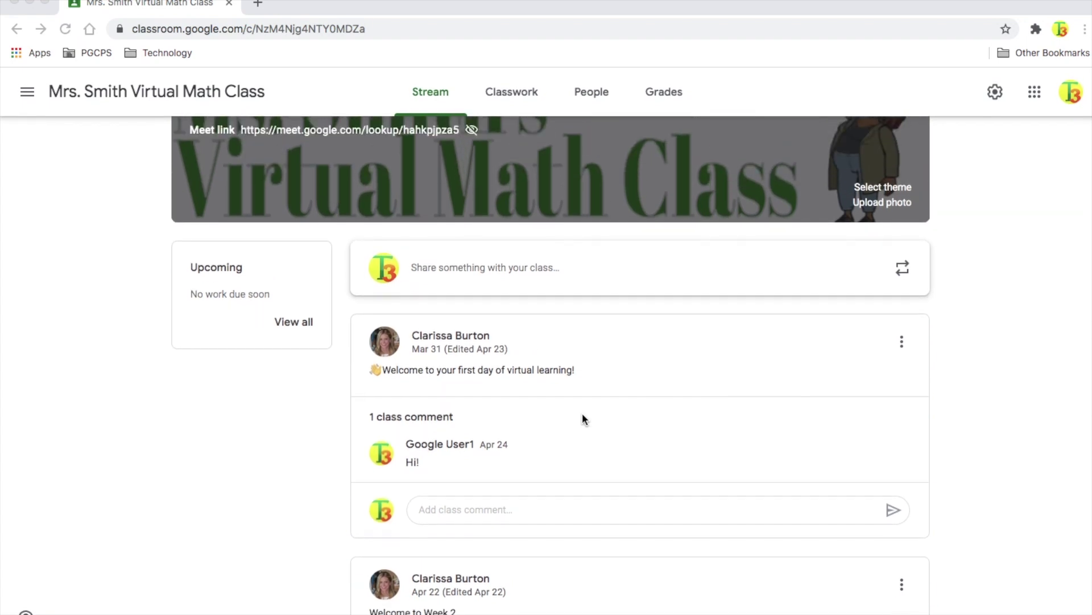
{"action": "scroll", "coordinate": [582, 419], "scroll_direction": "up", "scroll_amount": 1}
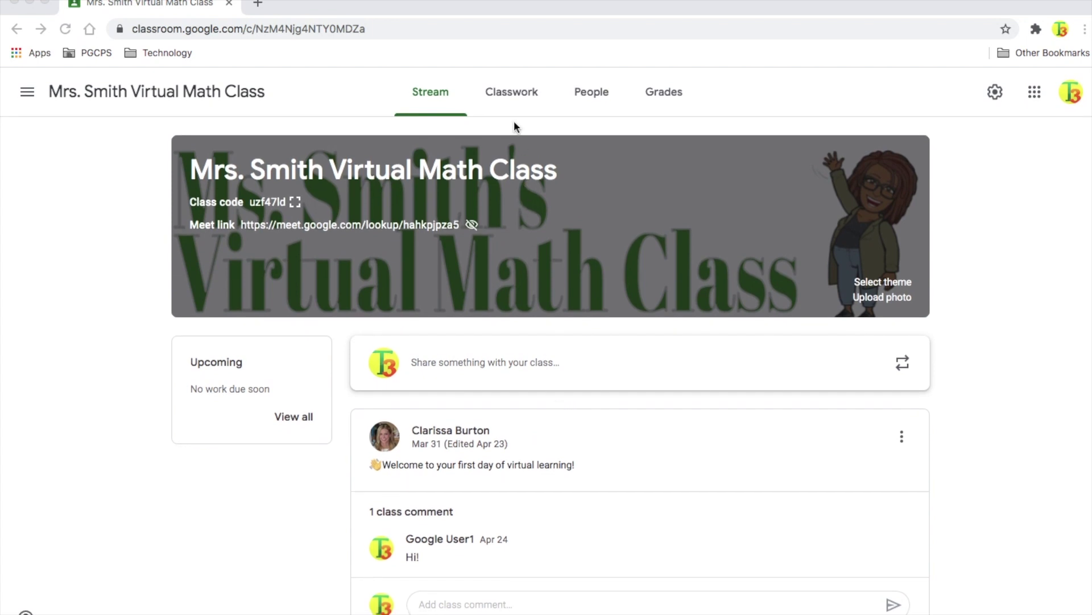
Scroll through the Classwork topics: Week 2: Decimals, Week 3: Multiplication, Week 1: Fractions.
{"action": "left_click", "coordinate": [510, 91]}
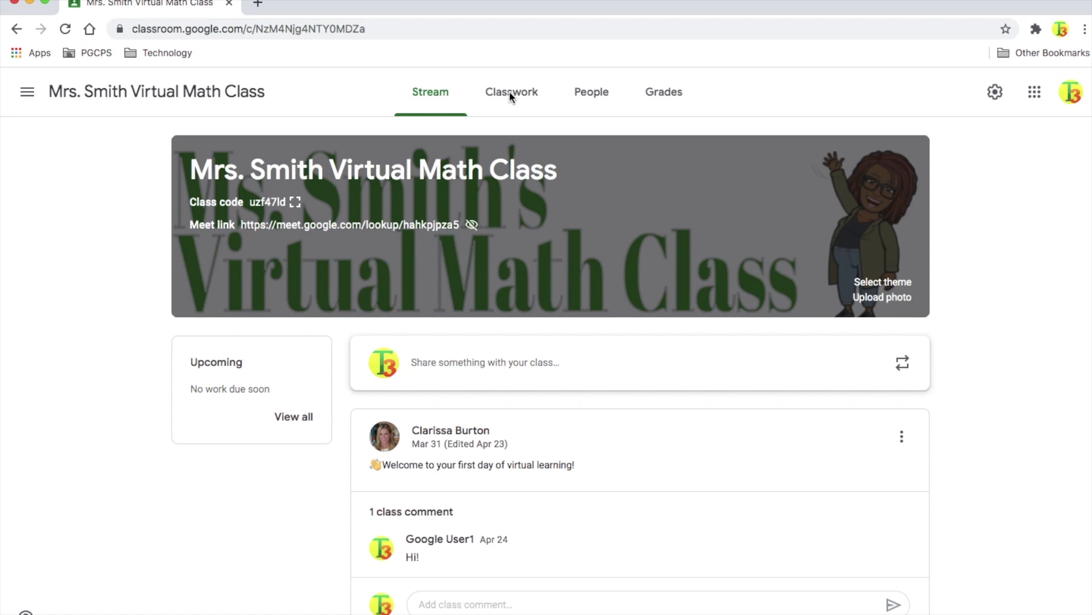
{"action": "left_click", "coordinate": [509, 94]}
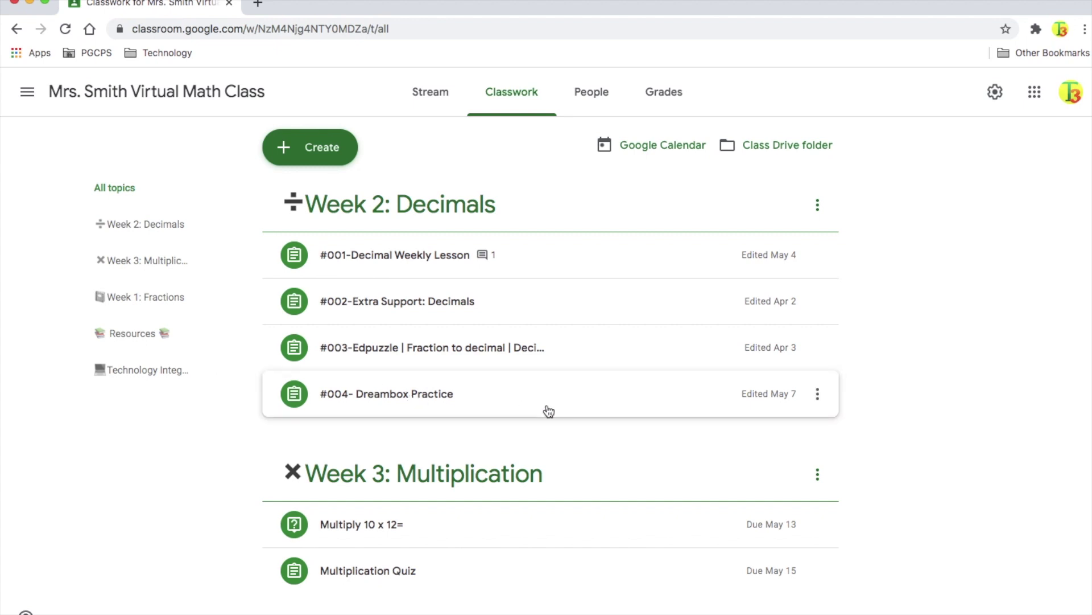
{"action": "scroll", "coordinate": [549, 411], "scroll_direction": "down", "scroll_amount": 3}
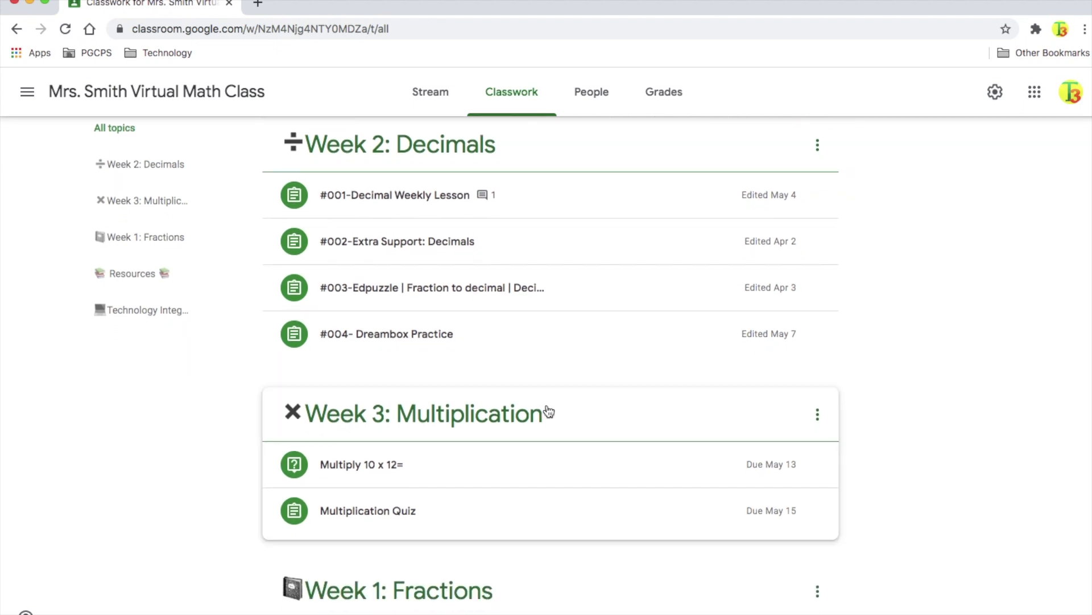
{"action": "scroll", "coordinate": [549, 411], "scroll_direction": "down", "scroll_amount": 6}
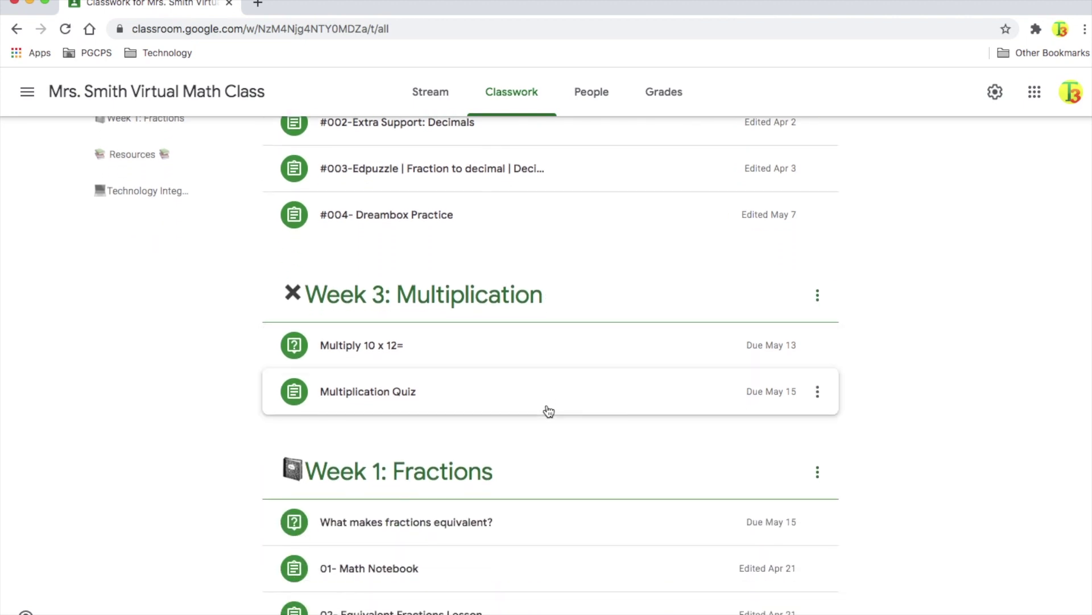
{"action": "scroll", "coordinate": [549, 410], "scroll_direction": "down", "scroll_amount": 8}
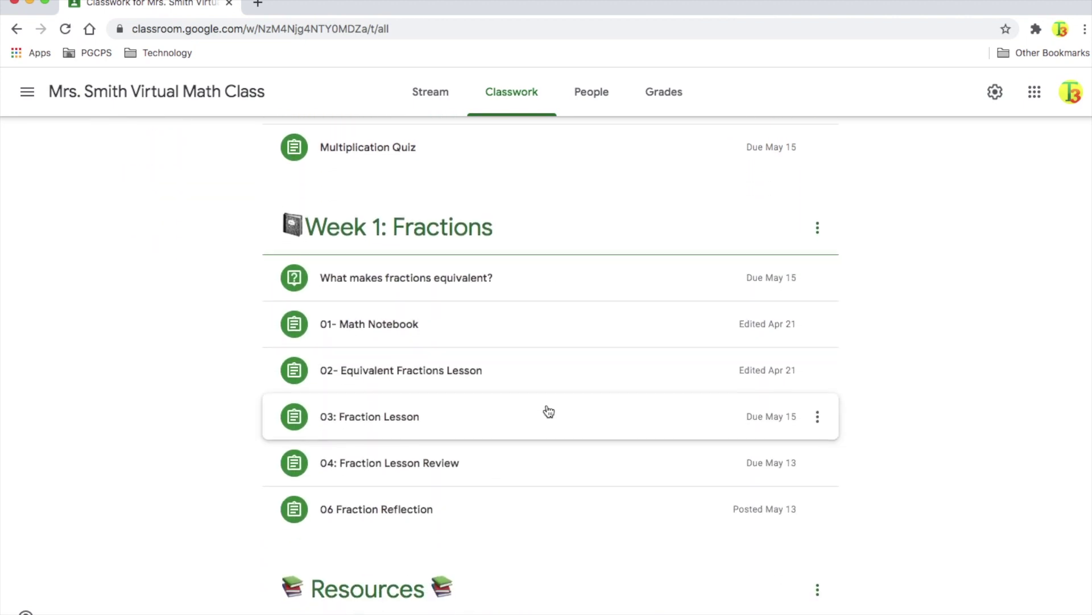
Review the People page listing two teachers and 8 students with guardian status.
{"action": "left_click", "coordinate": [592, 98]}
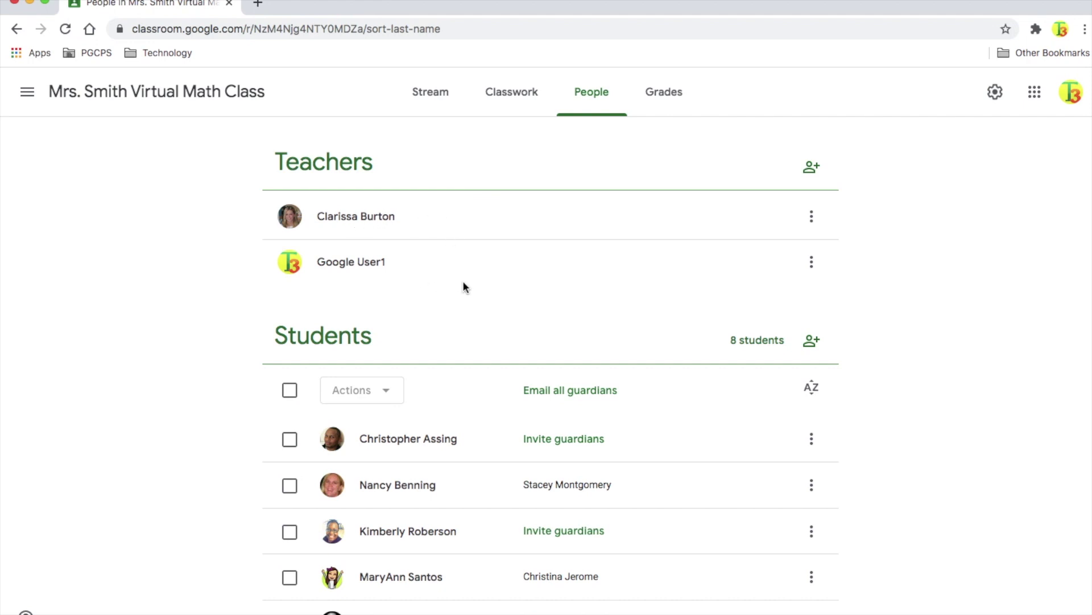
{"action": "scroll", "coordinate": [508, 321], "scroll_direction": "down", "scroll_amount": 5}
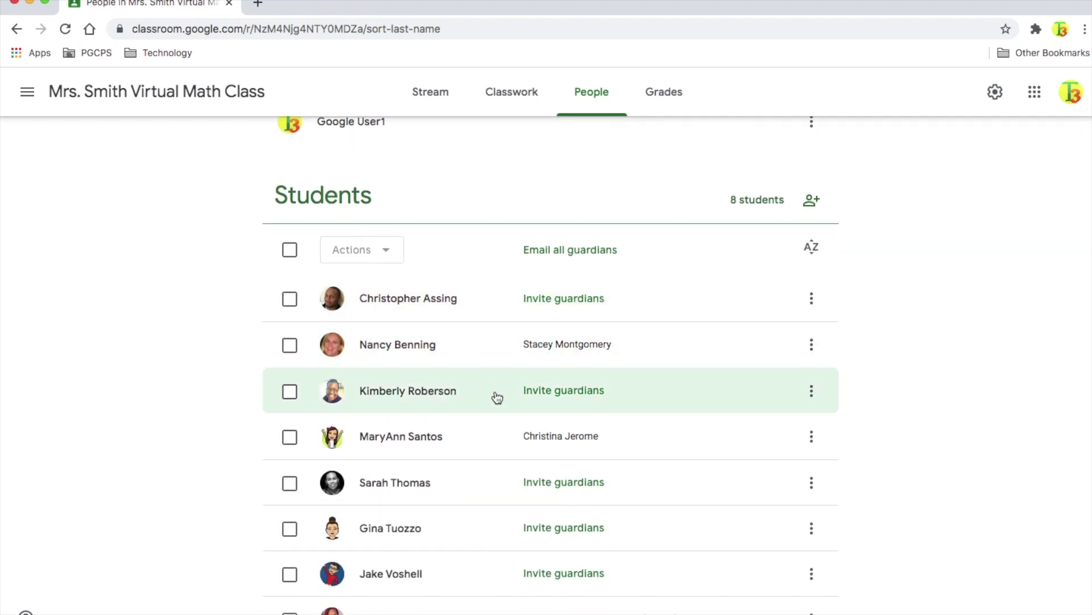
{"action": "scroll", "coordinate": [485, 491], "scroll_direction": "down", "scroll_amount": 1}
{"action": "scroll", "coordinate": [485, 490], "scroll_direction": "down", "scroll_amount": 1}
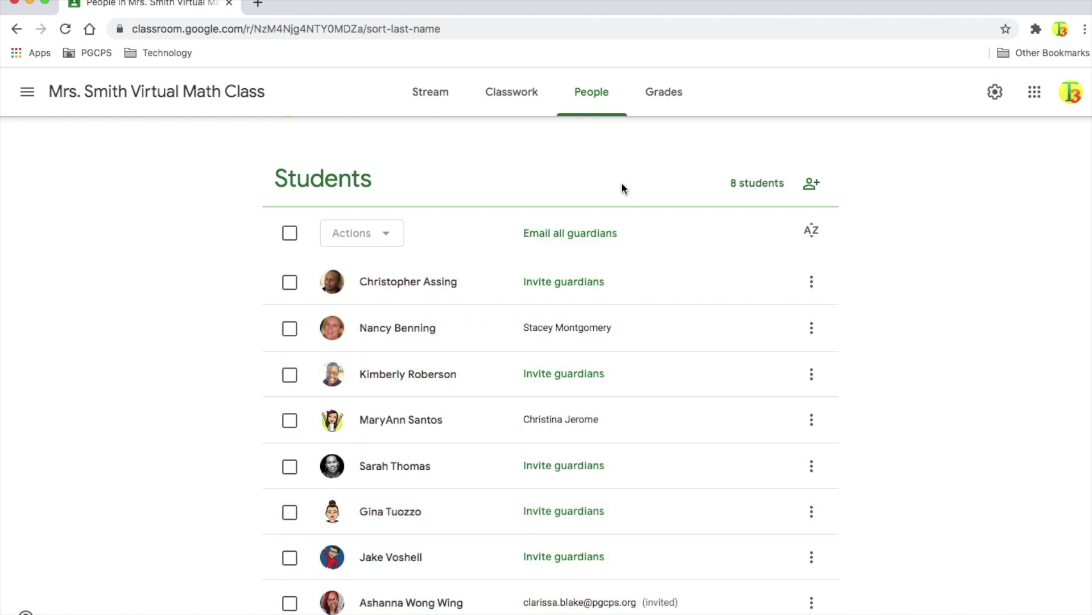
Open the Grades page to look over students' missing and scored assignments.
{"action": "left_click", "coordinate": [673, 99]}
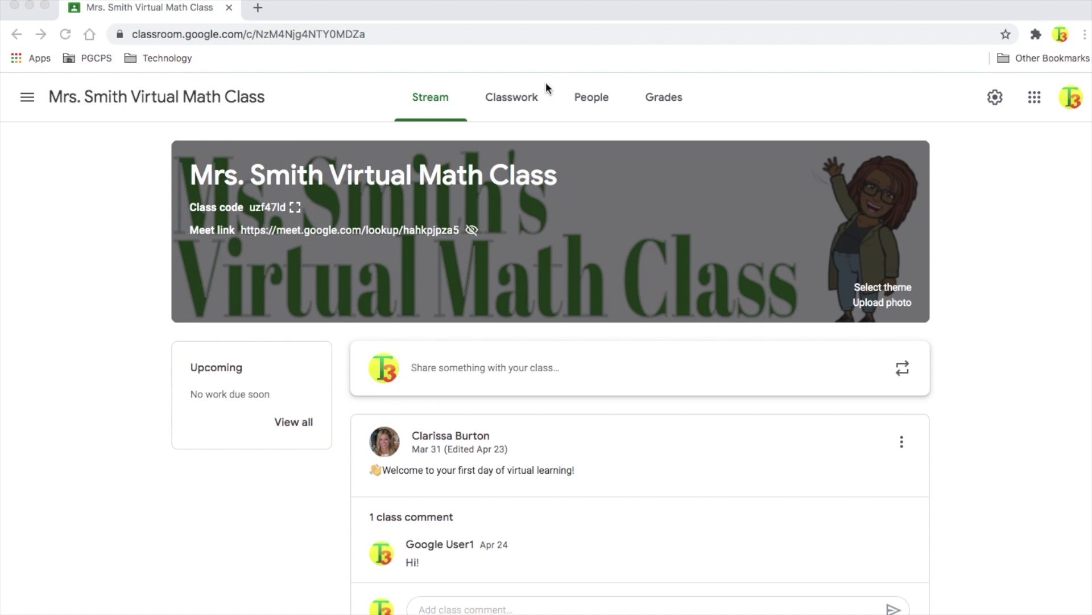
Return to Classwork and scroll to the SUB PLANS topic showing its four drafts.
{"action": "left_click", "coordinate": [504, 101]}
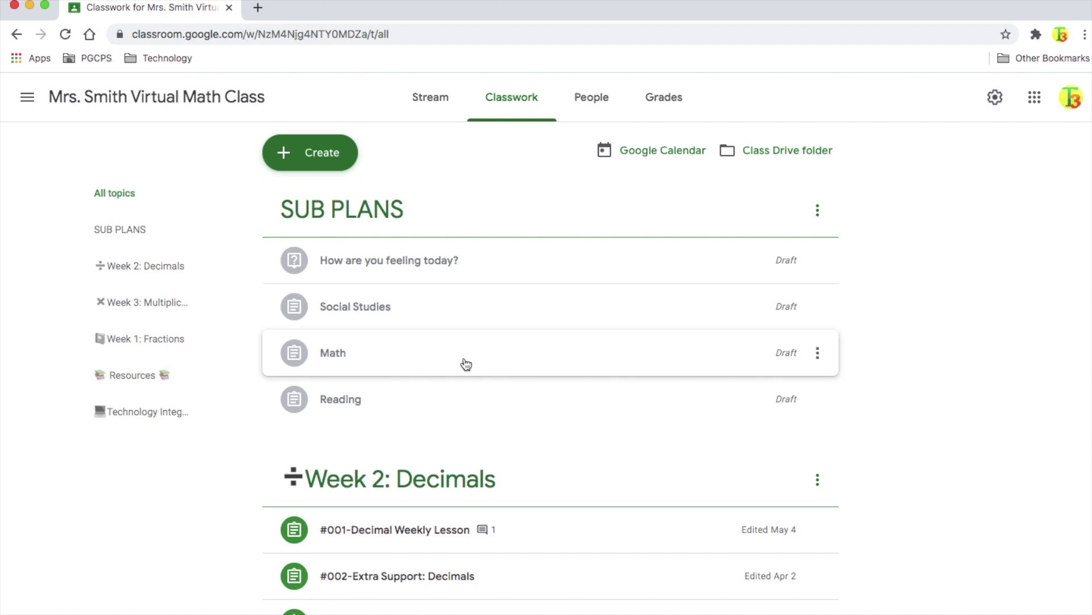
{"action": "scroll", "coordinate": [442, 383], "scroll_direction": "down", "scroll_amount": 1}
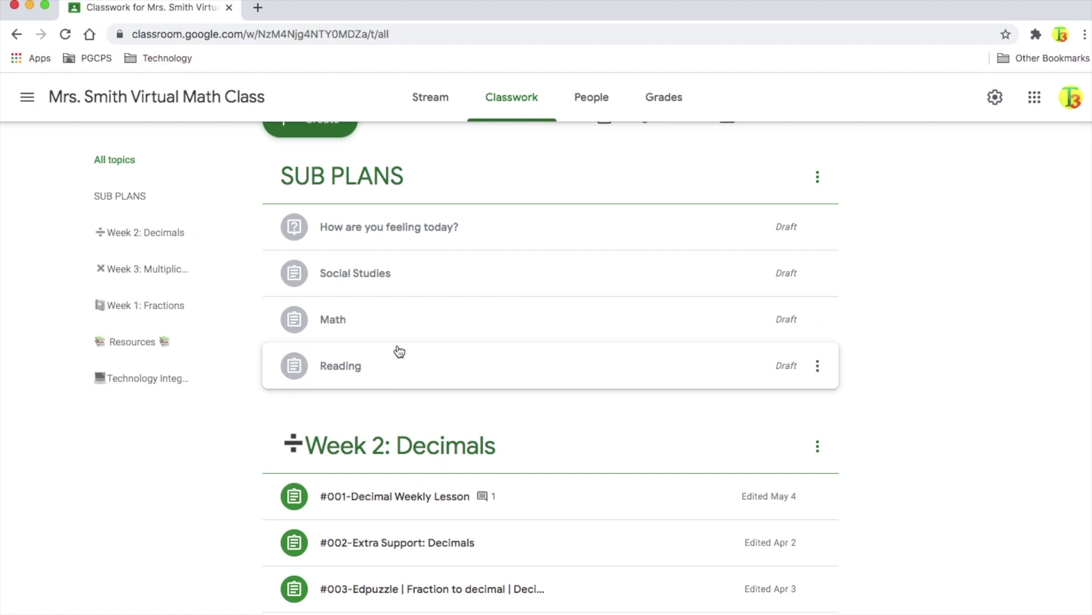
{"action": "scroll", "coordinate": [401, 357], "scroll_direction": "down", "scroll_amount": 3}
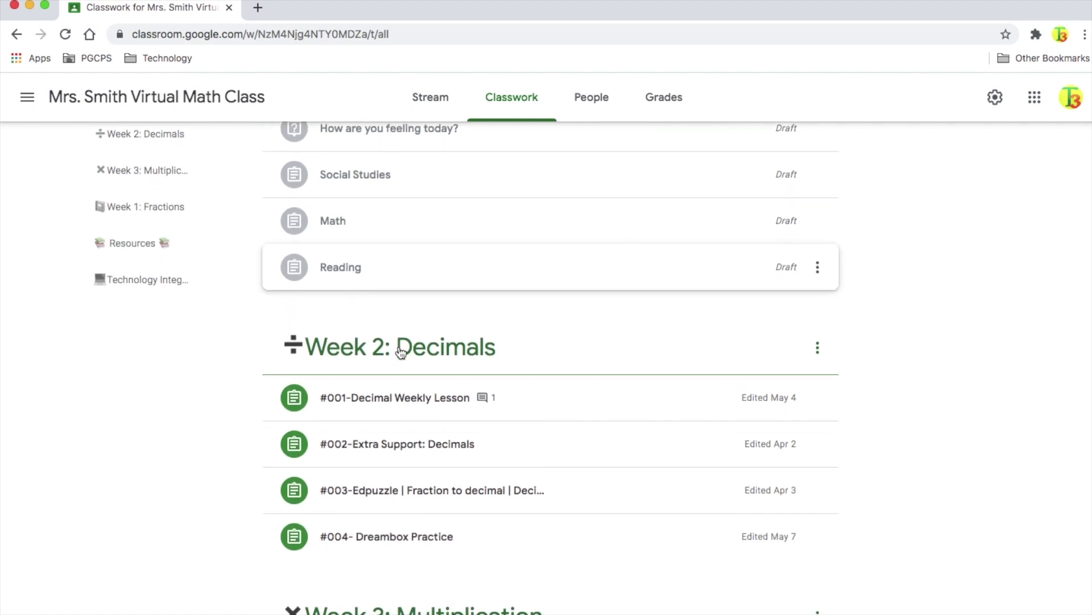
{"action": "scroll", "coordinate": [401, 353], "scroll_direction": "up", "scroll_amount": 2}
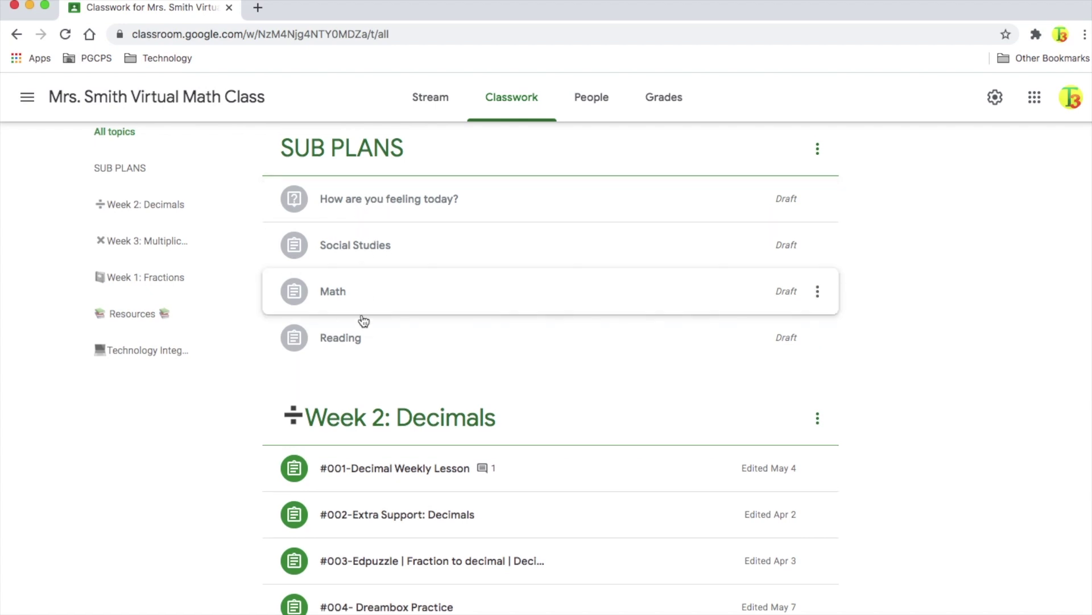
{"action": "scroll", "coordinate": [405, 371], "scroll_direction": "down", "scroll_amount": 2}
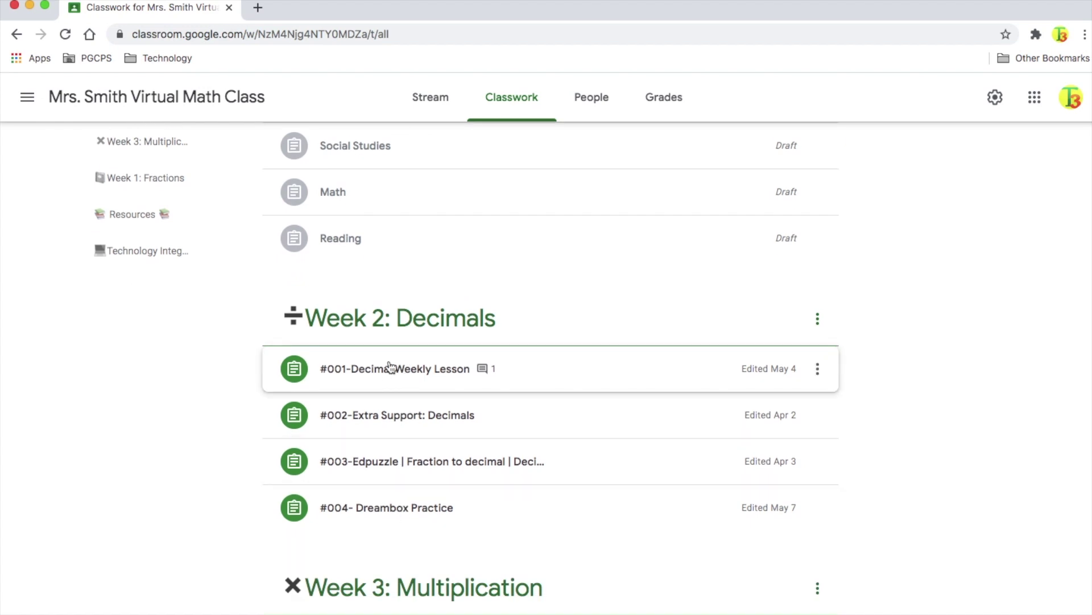
{"action": "scroll", "coordinate": [392, 512], "scroll_direction": "up", "scroll_amount": 2}
{"action": "scroll", "coordinate": [393, 514], "scroll_direction": "down", "scroll_amount": 2}
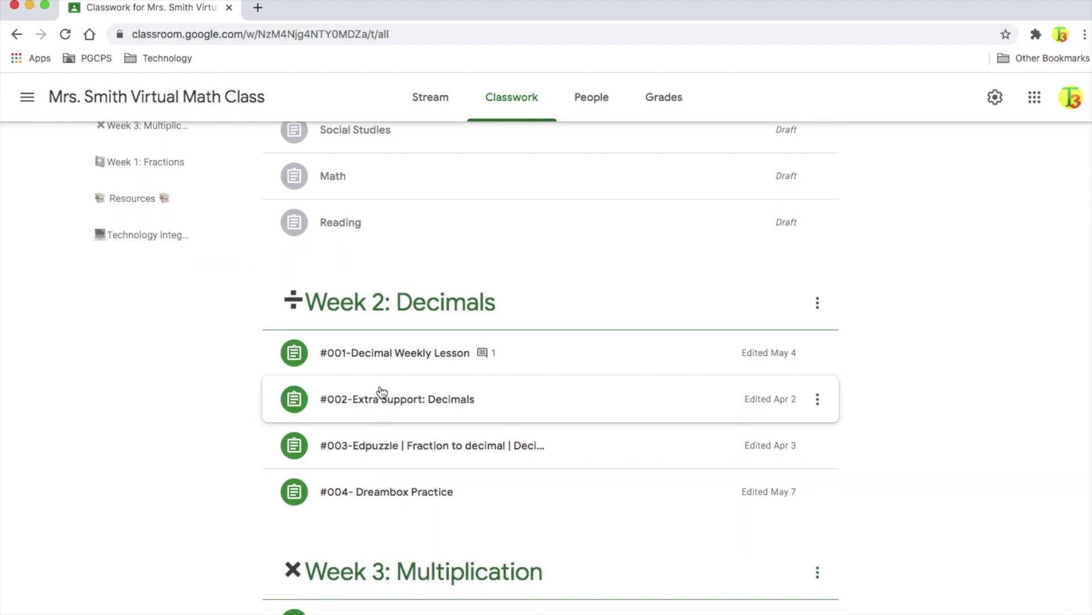
{"action": "scroll", "coordinate": [377, 490], "scroll_direction": "down", "scroll_amount": 2}
{"action": "scroll", "coordinate": [371, 555], "scroll_direction": "down", "scroll_amount": 1}
{"action": "scroll", "coordinate": [371, 552], "scroll_direction": "up", "scroll_amount": 5}
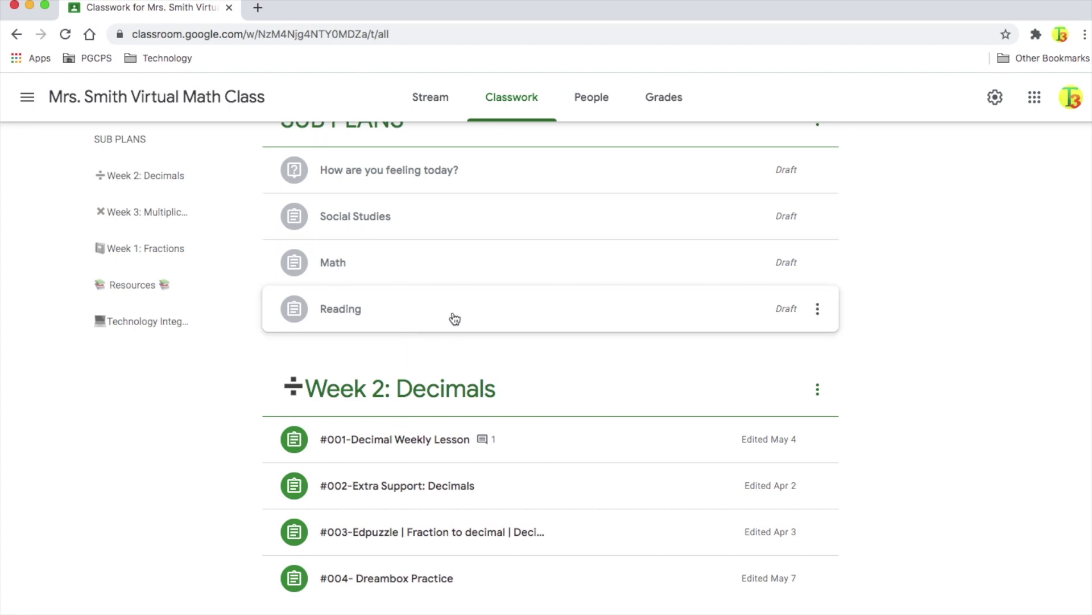
{"action": "scroll", "coordinate": [454, 318], "scroll_direction": "up", "scroll_amount": 1}
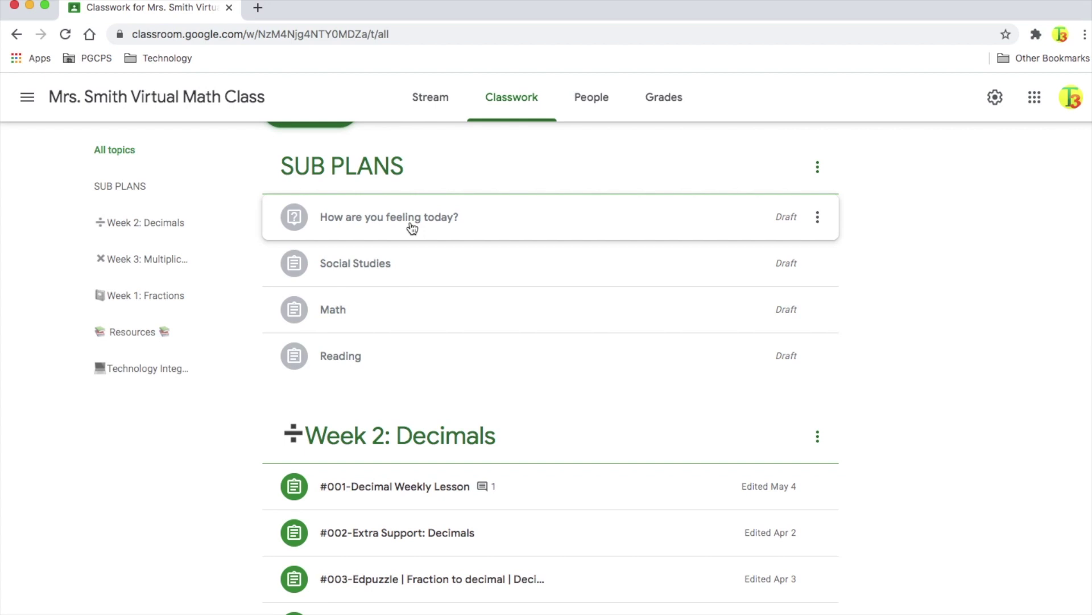
View the 'How are you feeling today?' draft question in the editor, then close it unchanged.
{"action": "left_click", "coordinate": [379, 218]}
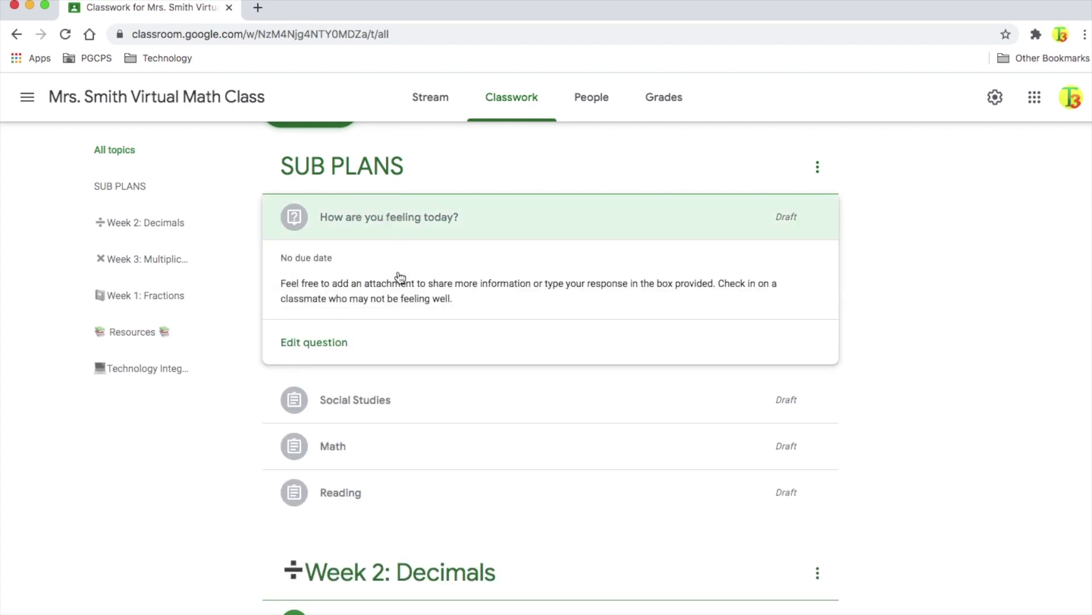
{"action": "left_click", "coordinate": [329, 343]}
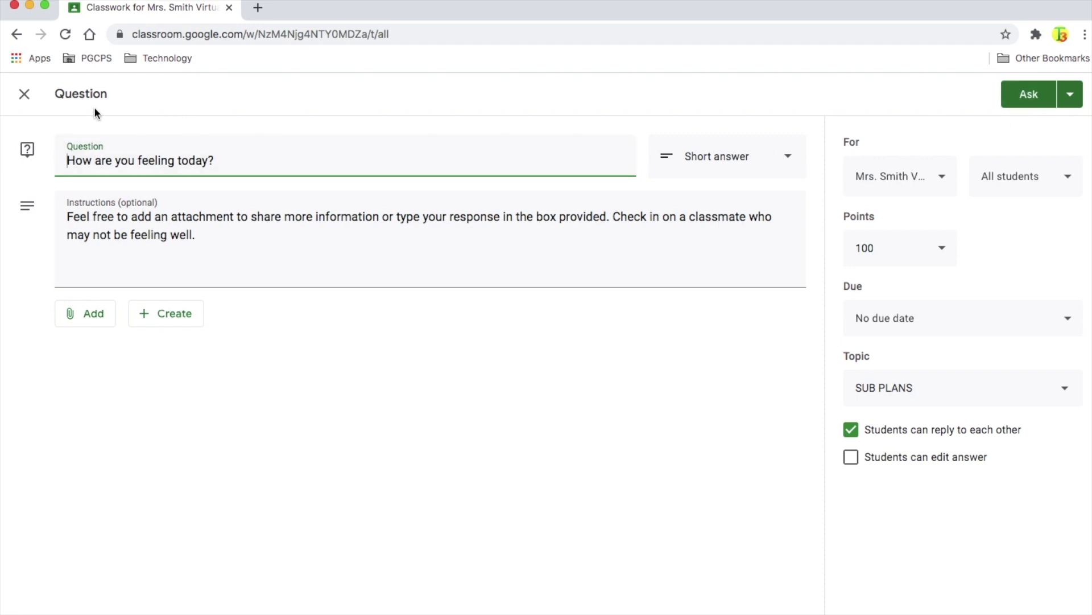
{"action": "left_click", "coordinate": [23, 97]}
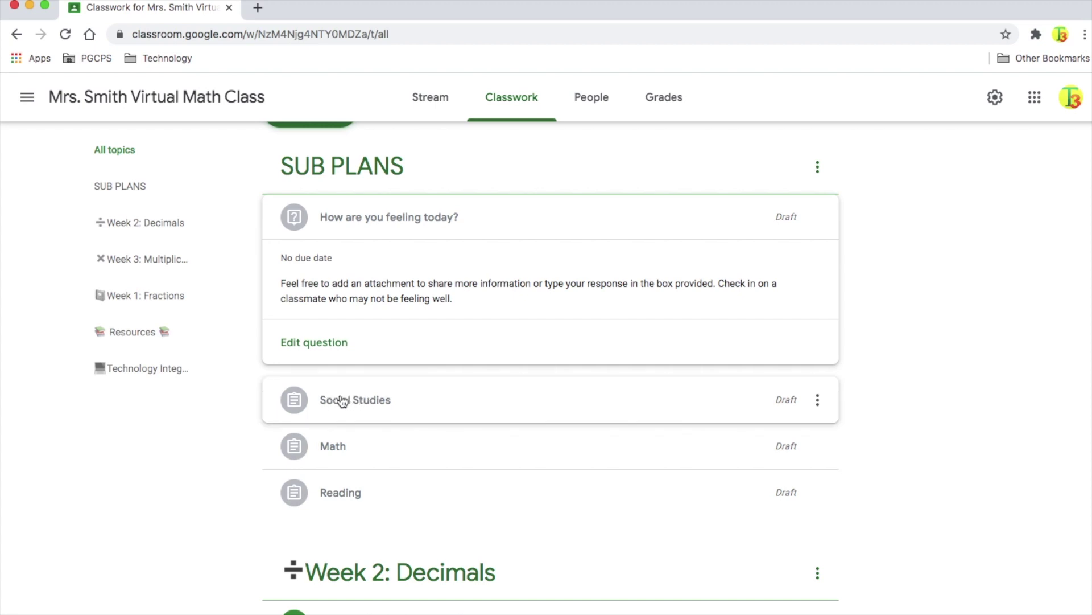
Expand the Social Studies draft and open that assignment in the editor.
{"action": "left_click", "coordinate": [341, 400]}
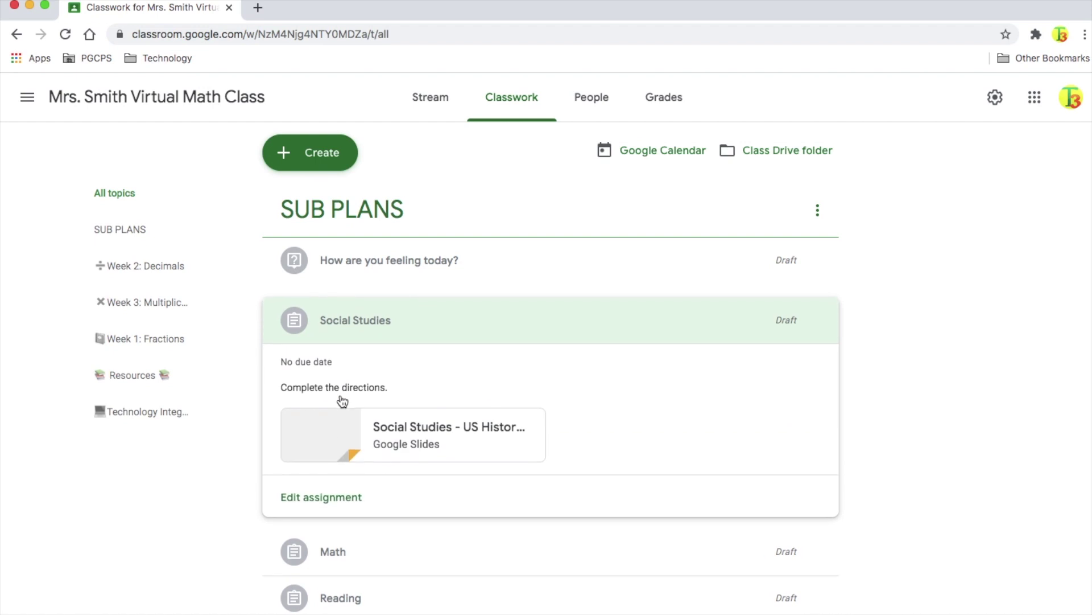
{"action": "left_click", "coordinate": [322, 495]}
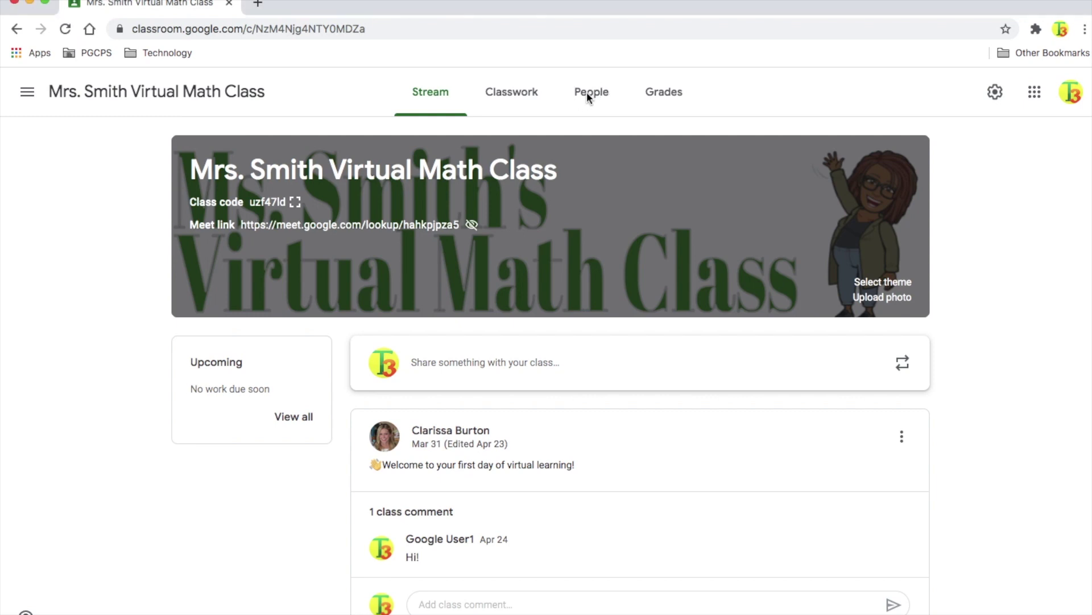
Open one student's classwork list from the People page and scroll through it.
{"action": "left_click", "coordinate": [587, 96]}
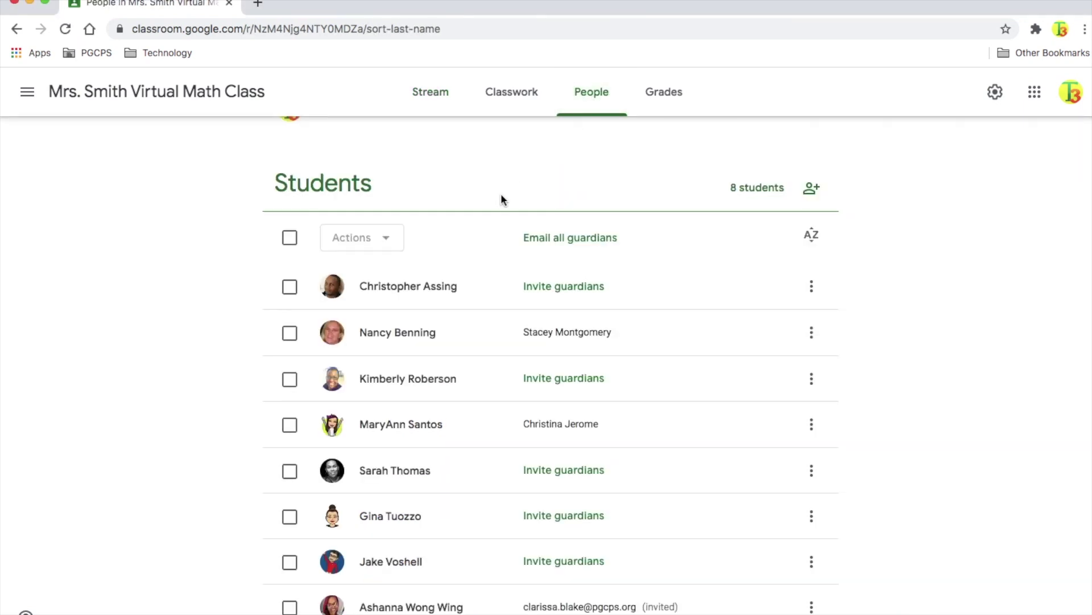
{"action": "left_click", "coordinate": [419, 384]}
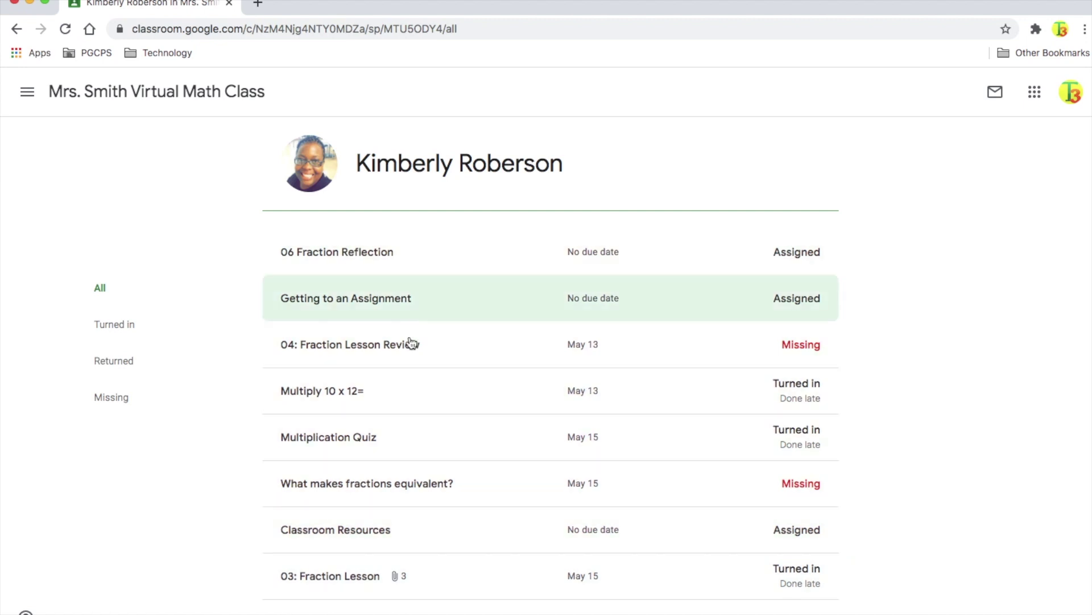
{"action": "scroll", "coordinate": [414, 559], "scroll_direction": "down", "scroll_amount": 2}
{"action": "scroll", "coordinate": [415, 559], "scroll_direction": "down", "scroll_amount": 5}
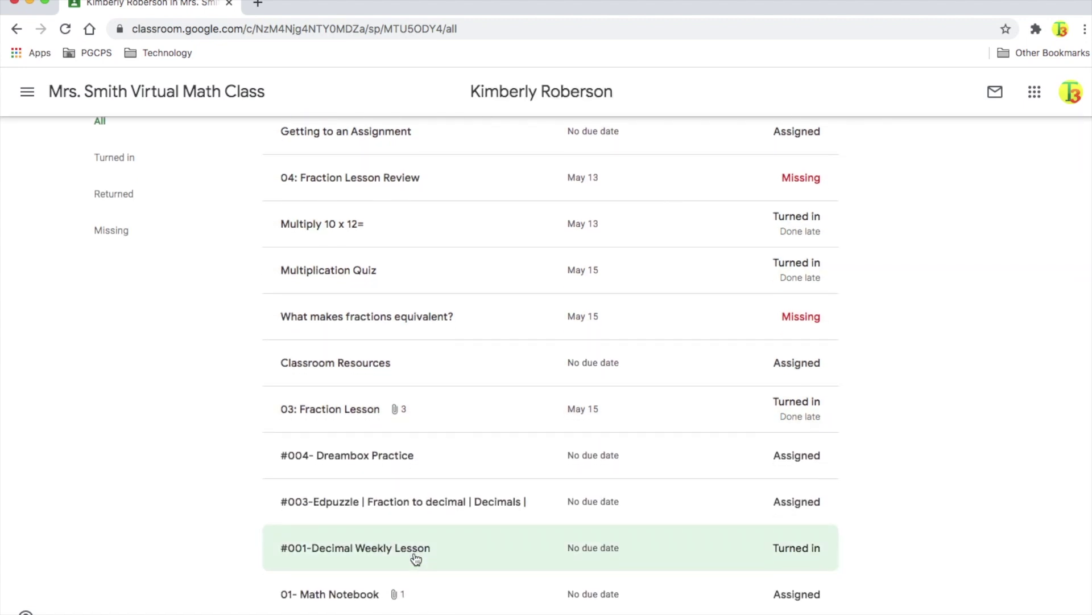
{"action": "scroll", "coordinate": [416, 560], "scroll_direction": "up", "scroll_amount": 5}
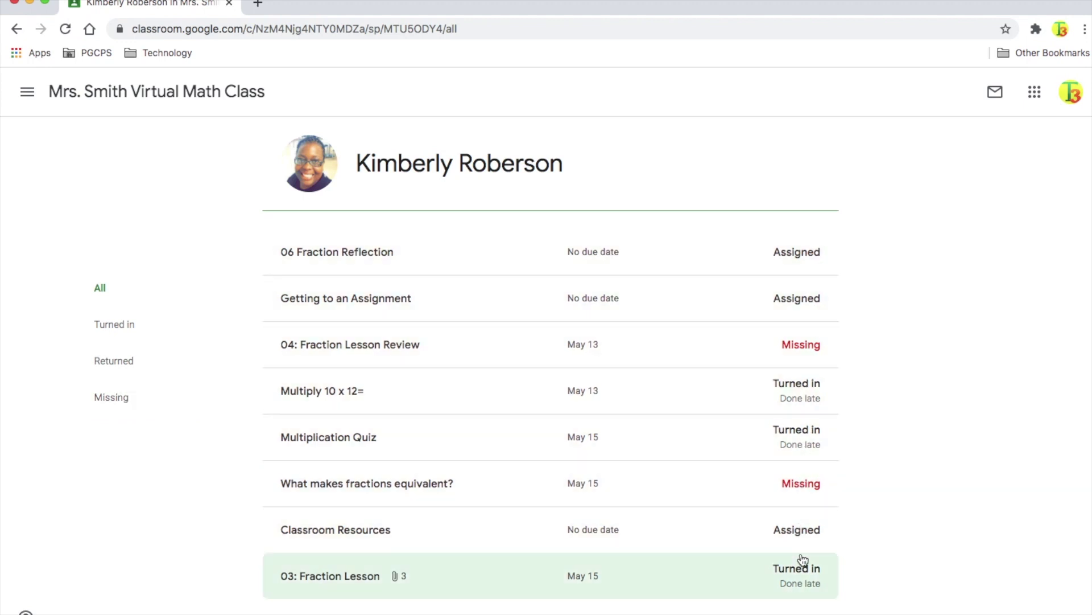
{"action": "scroll", "coordinate": [802, 561], "scroll_direction": "down", "scroll_amount": 2}
{"action": "scroll", "coordinate": [802, 559], "scroll_direction": "down", "scroll_amount": 4}
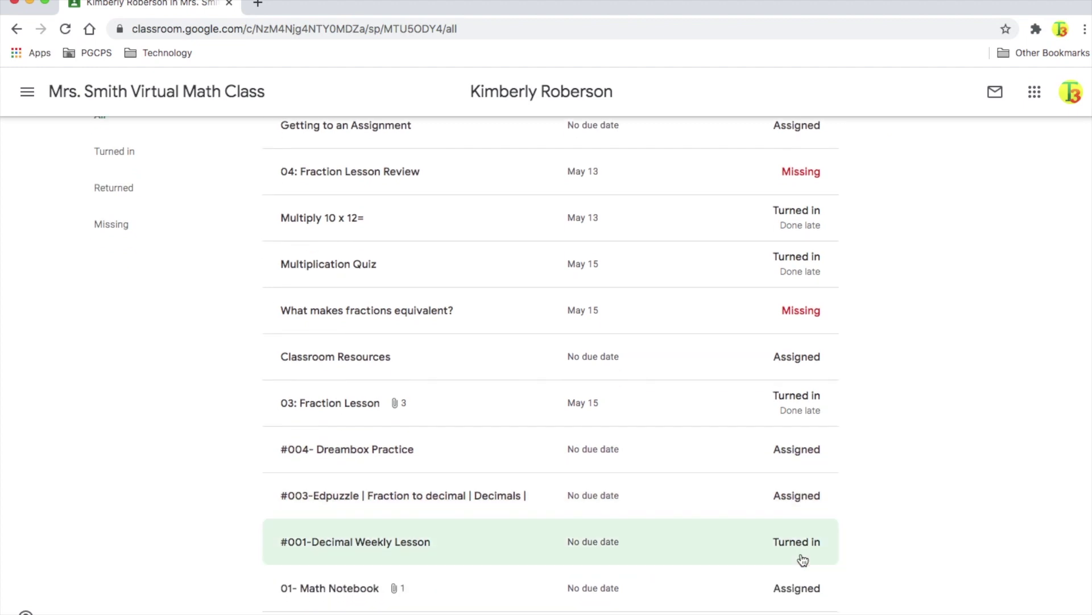
{"action": "scroll", "coordinate": [803, 560], "scroll_direction": "up", "scroll_amount": 5}
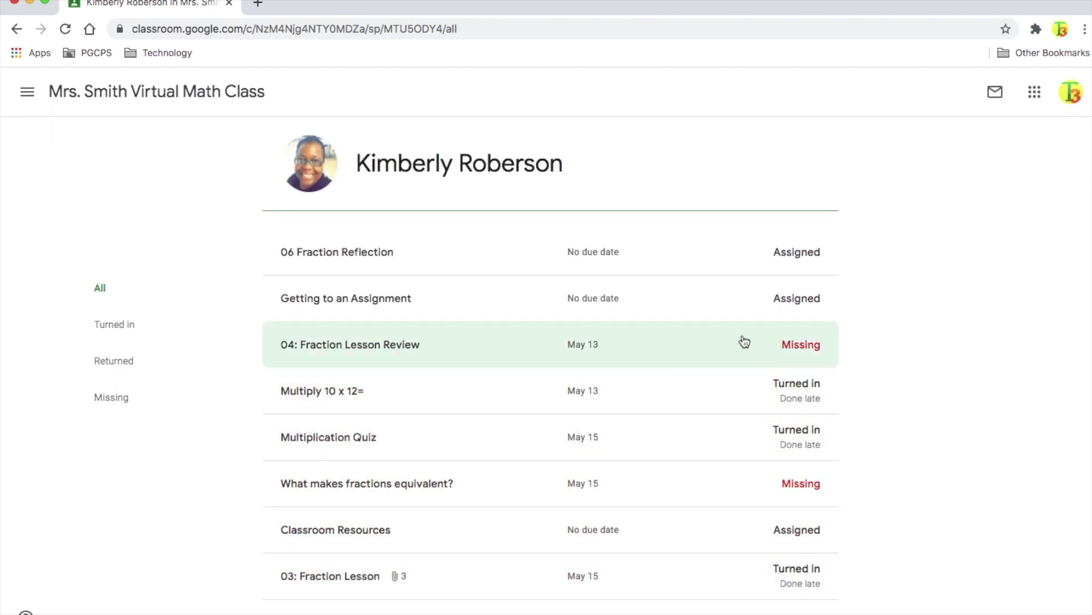
Expand the student's Multiply 10 x 12= answer (120) and Multiplication Quiz details.
{"action": "left_click", "coordinate": [312, 396]}
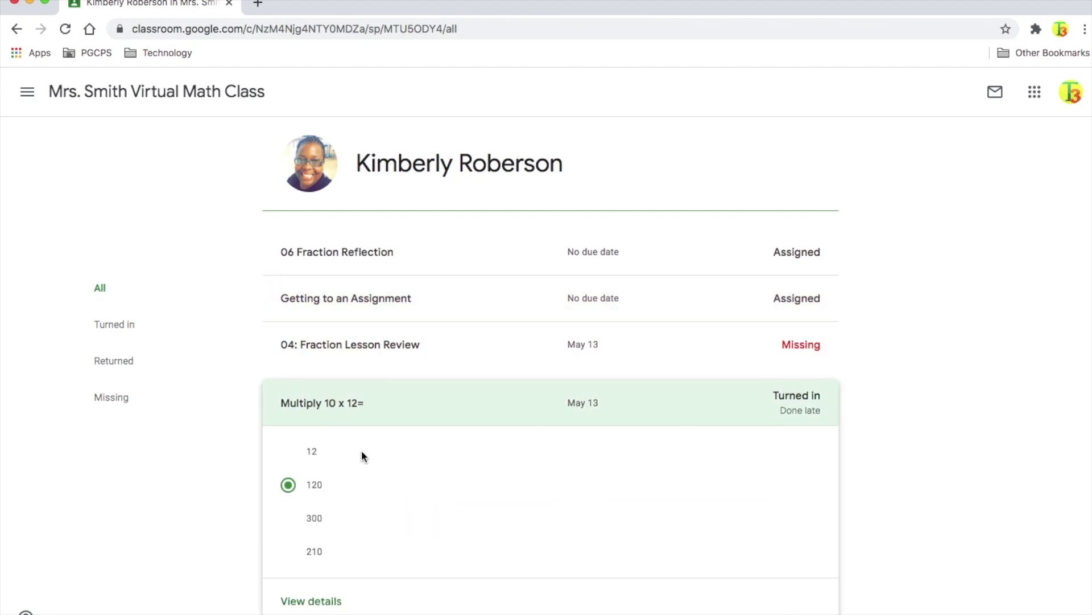
{"action": "scroll", "coordinate": [362, 455], "scroll_direction": "down", "scroll_amount": 3}
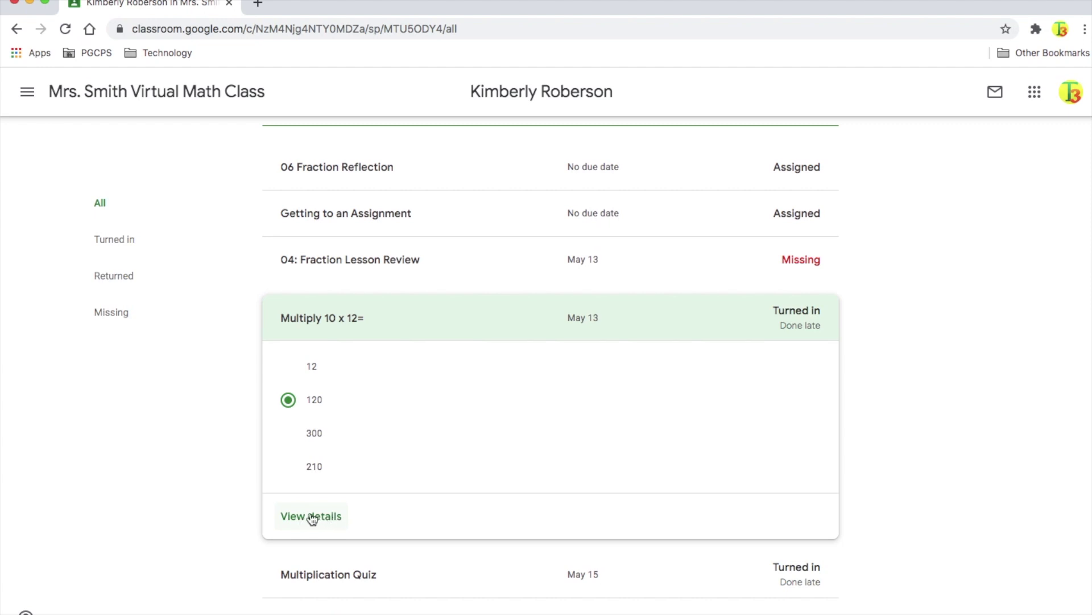
{"action": "left_click", "coordinate": [329, 573]}
{"action": "scroll", "coordinate": [415, 178], "scroll_direction": "up", "scroll_amount": 3}
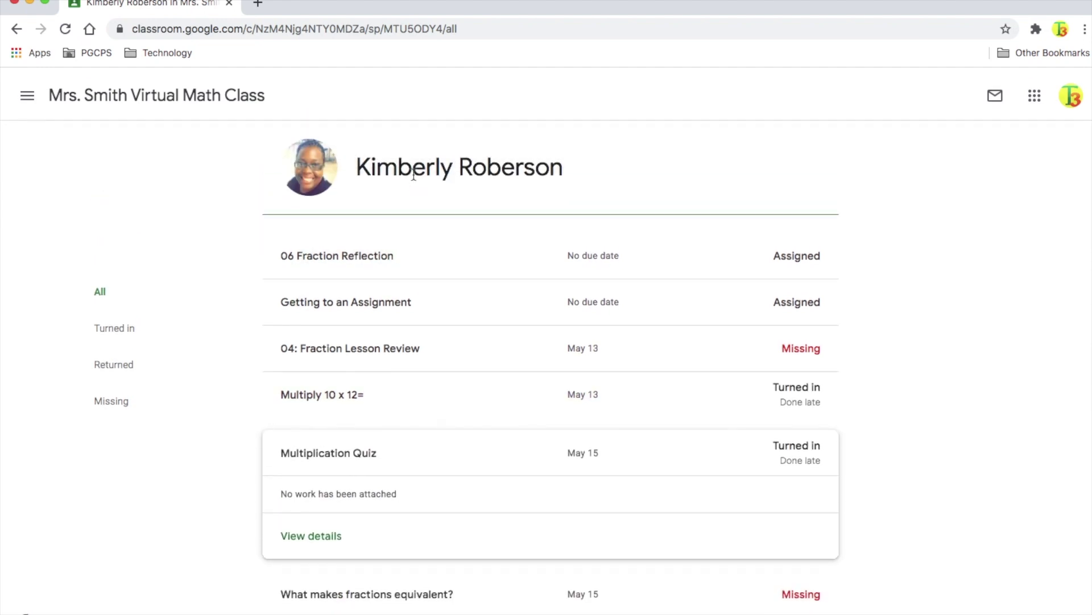
{"action": "left_click", "coordinate": [123, 95]}
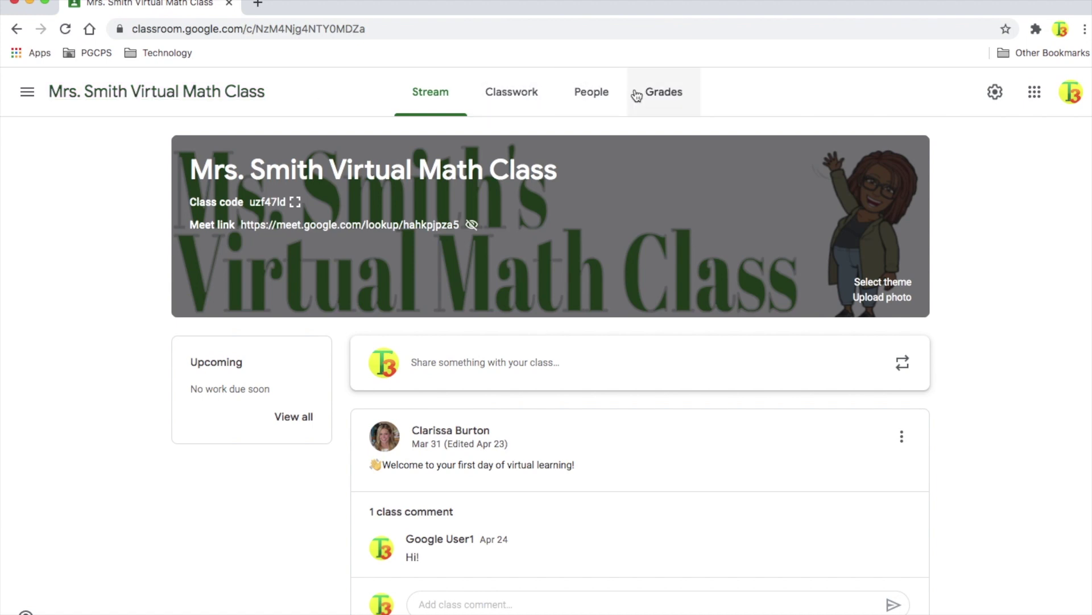
Open the Multiply 10 x 12= column in Grades to see all student answers.
{"action": "left_click", "coordinate": [659, 97]}
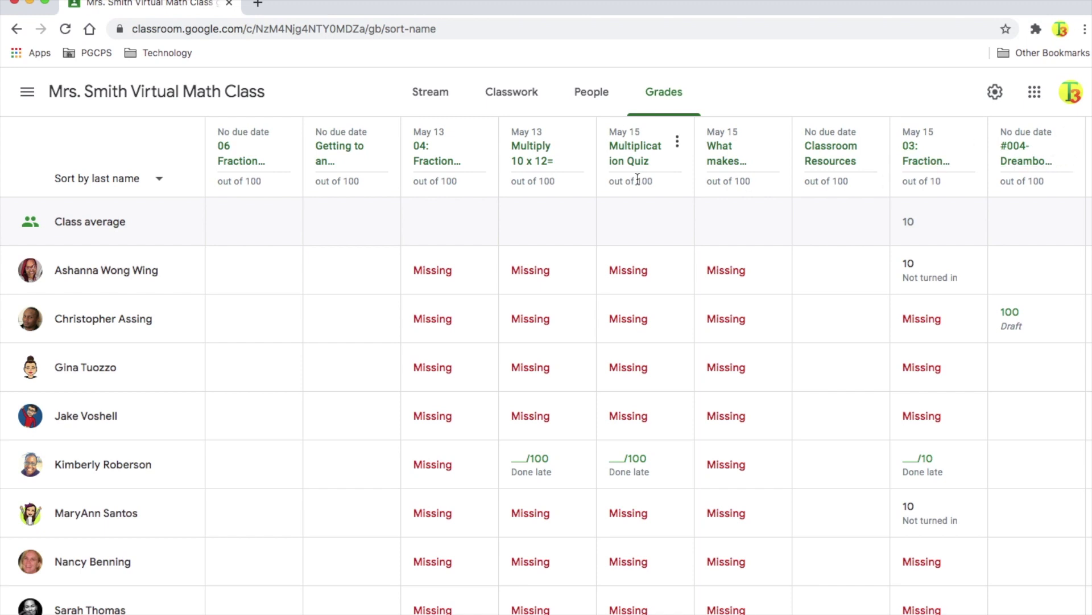
{"action": "left_click", "coordinate": [541, 160]}
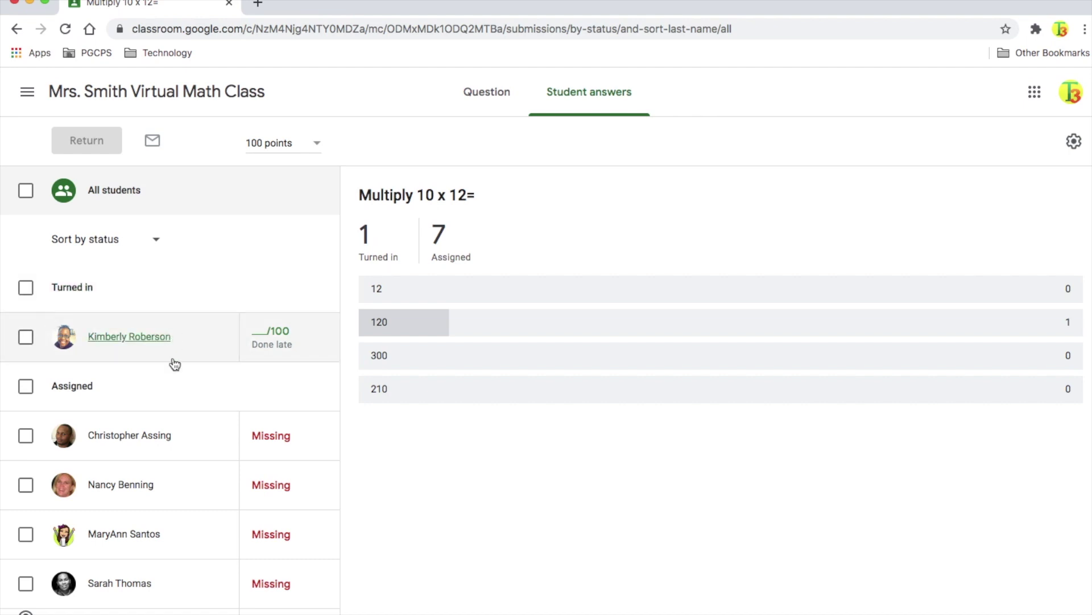
{"action": "scroll", "coordinate": [159, 514], "scroll_direction": "down", "scroll_amount": 4}
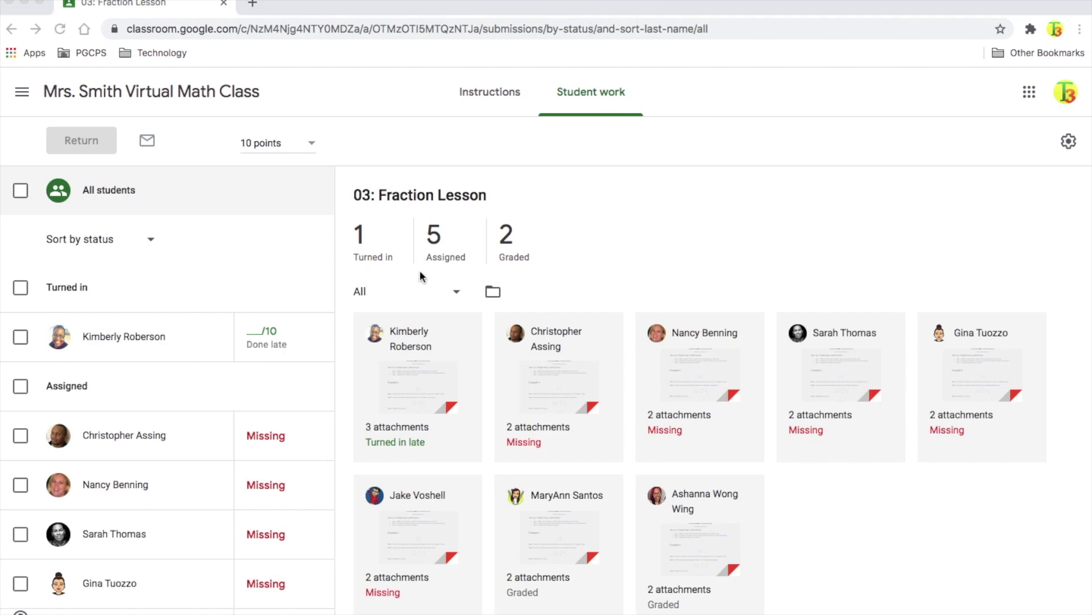
Open the student's turned-in Adding Fractions PDF from 03: Fraction Lesson in the grading tool.
{"action": "left_click", "coordinate": [411, 388]}
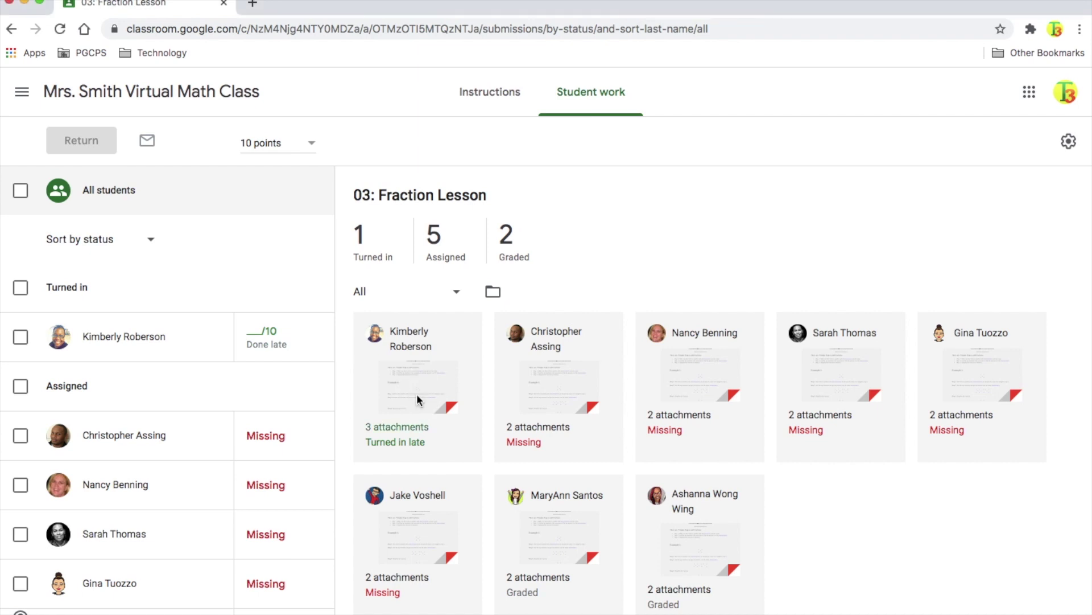